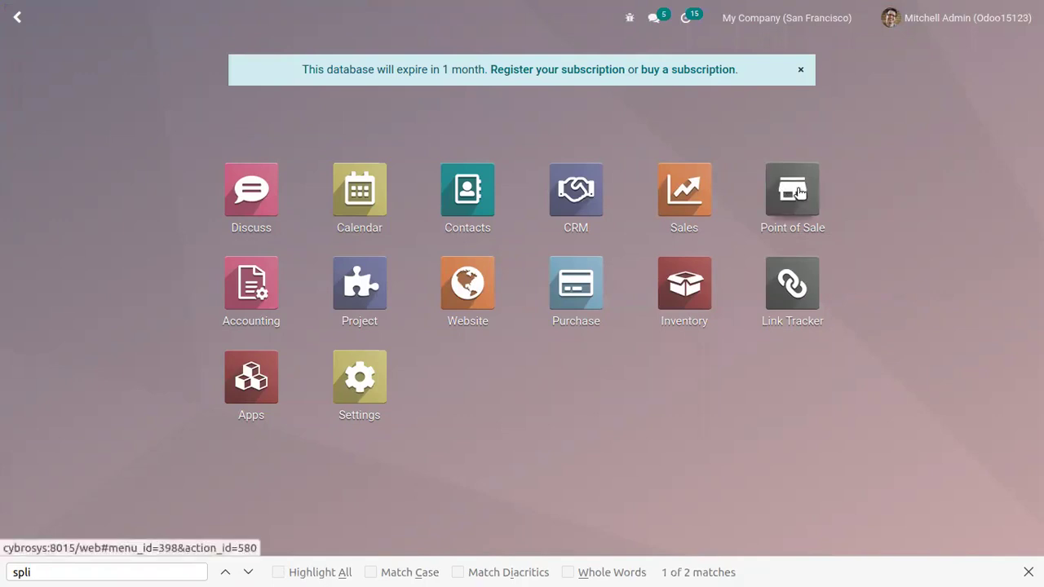
Find the Bill Splitting option in the Restaurant point of sale's settings by searching for "spli", and return to the overview
{"action": "left_click", "coordinate": [792, 190]}
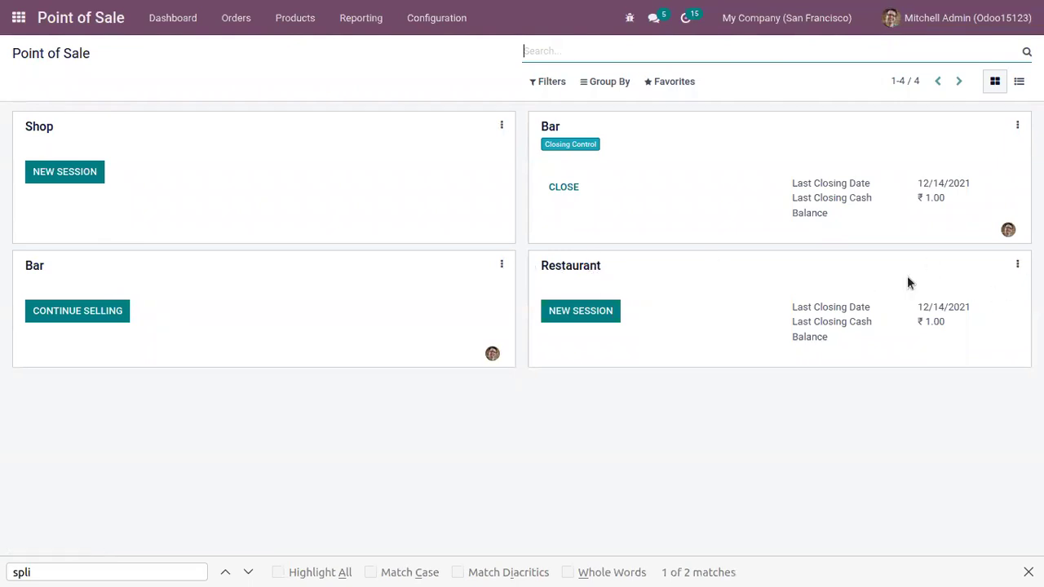
{"action": "left_click", "coordinate": [1016, 262]}
{"action": "left_click", "coordinate": [763, 380]}
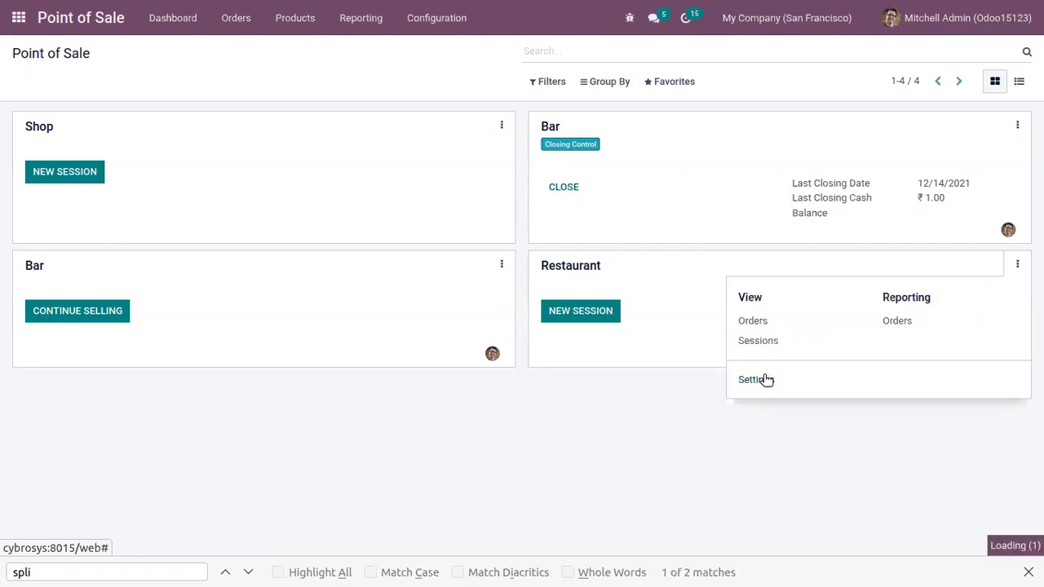
{"action": "key", "text": "ctrl+f"}
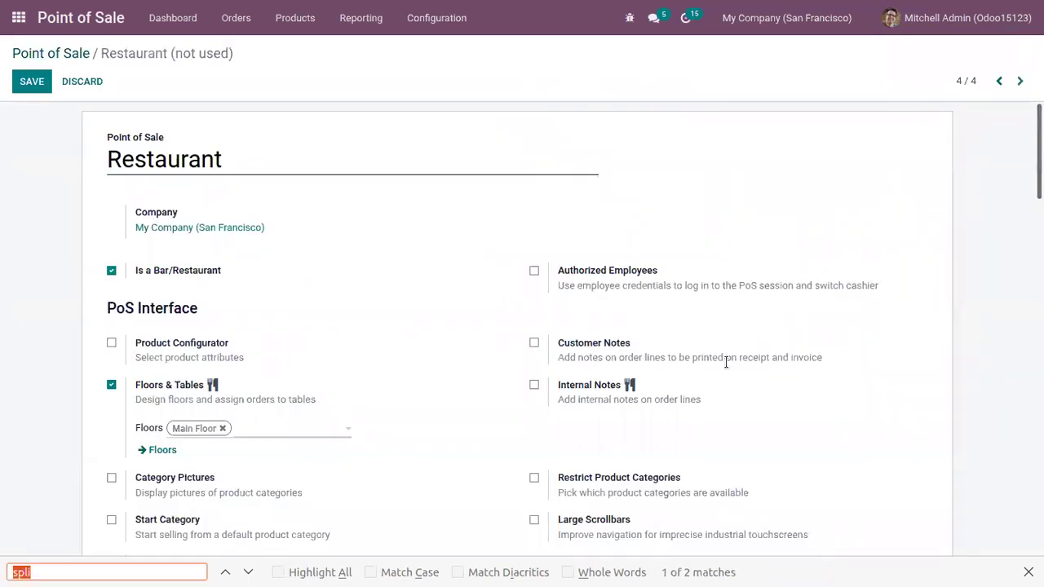
{"action": "type", "text": "spli"}
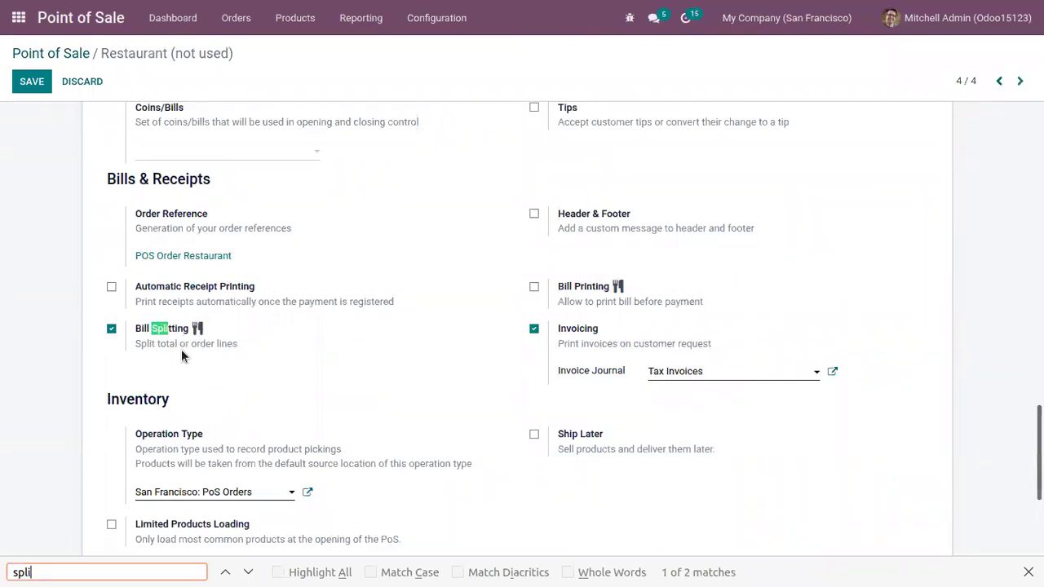
{"action": "left_click", "coordinate": [54, 54]}
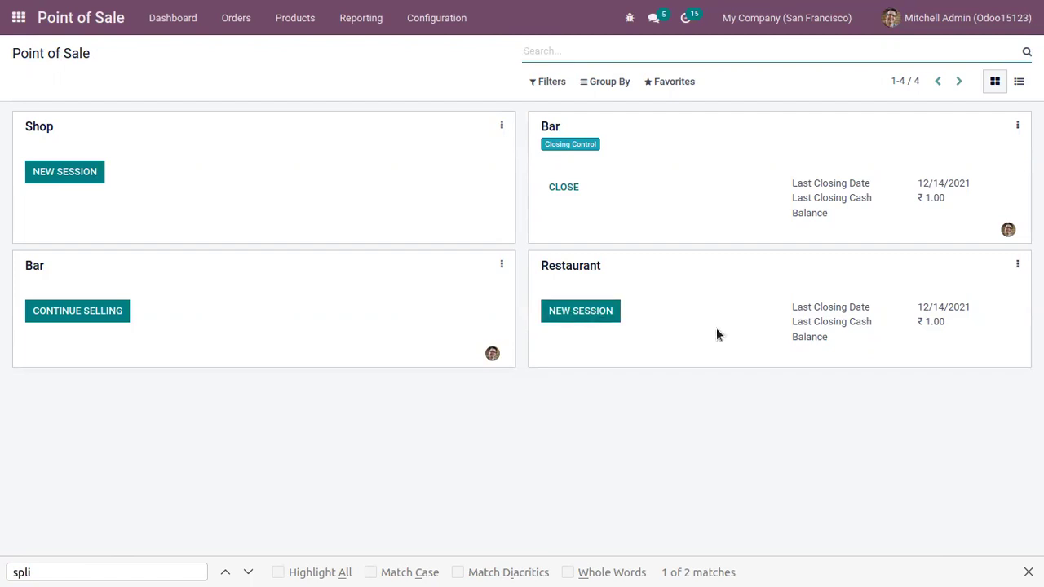
Start a new Restaurant session and set table T1's number of seats to 6
{"action": "left_click", "coordinate": [562, 314]}
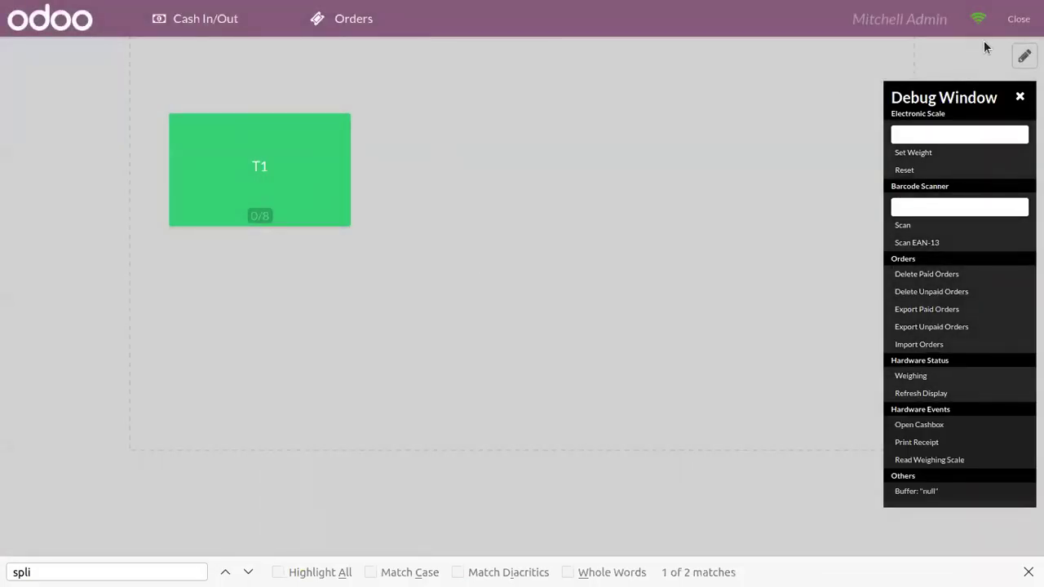
{"action": "left_click", "coordinate": [1024, 55]}
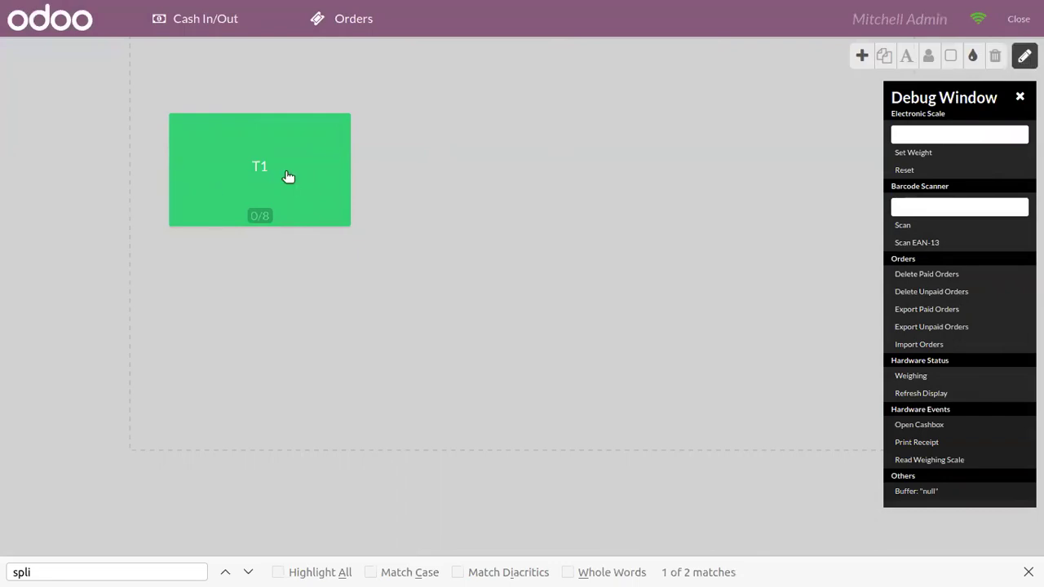
{"action": "left_click", "coordinate": [288, 177]}
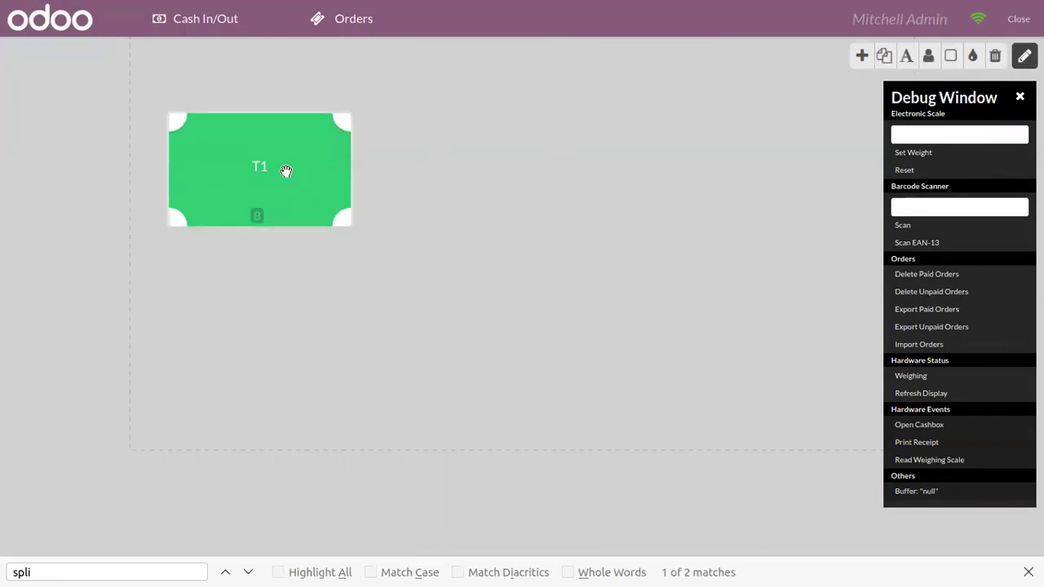
{"action": "left_click", "coordinate": [928, 56]}
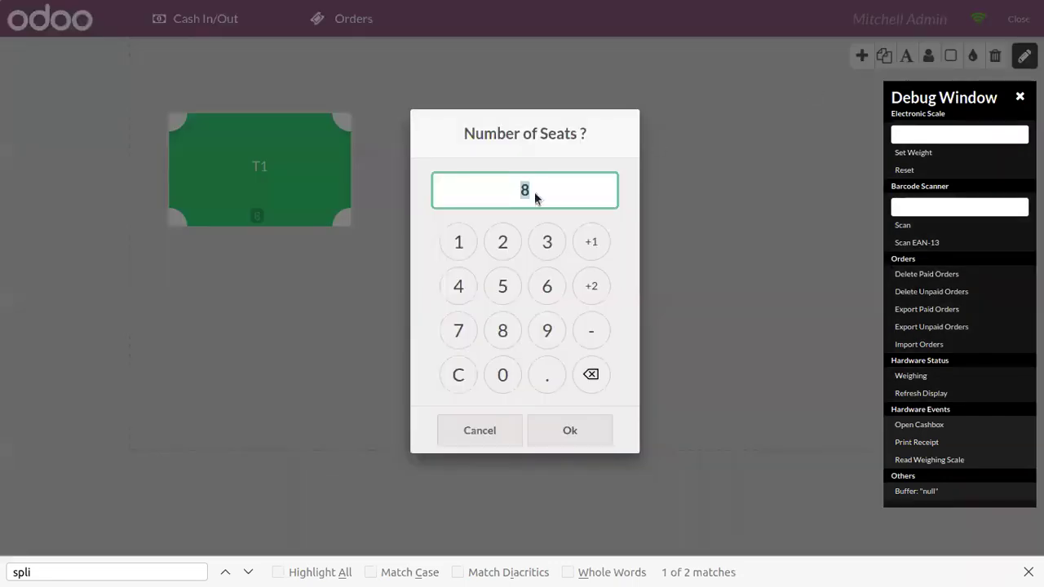
{"action": "left_click", "coordinate": [548, 282]}
{"action": "left_click", "coordinate": [577, 430]}
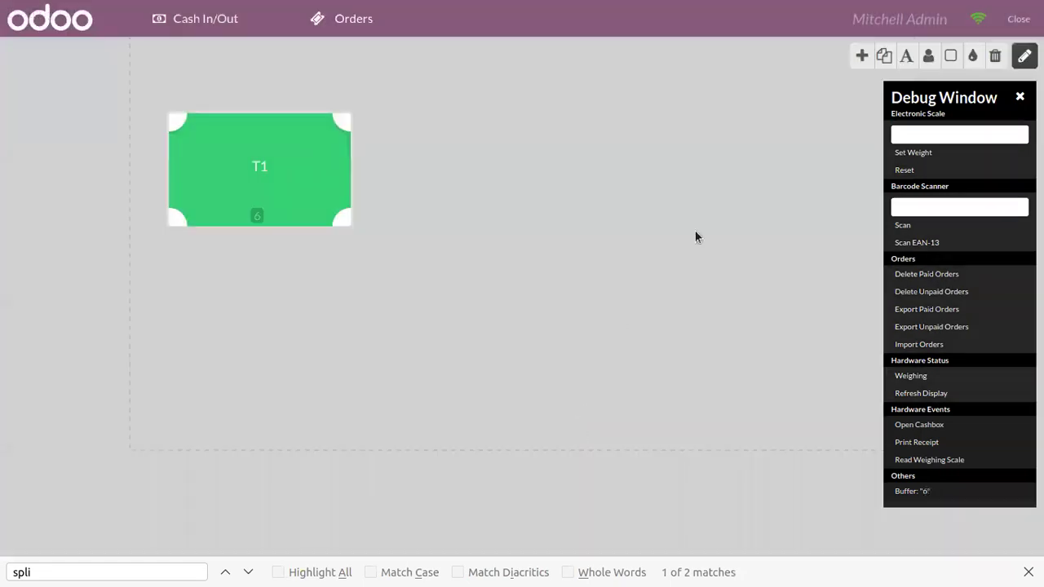
Change table T1's colour to red, keeping its name, and finish editing the floor plan
{"action": "left_click", "coordinate": [905, 55]}
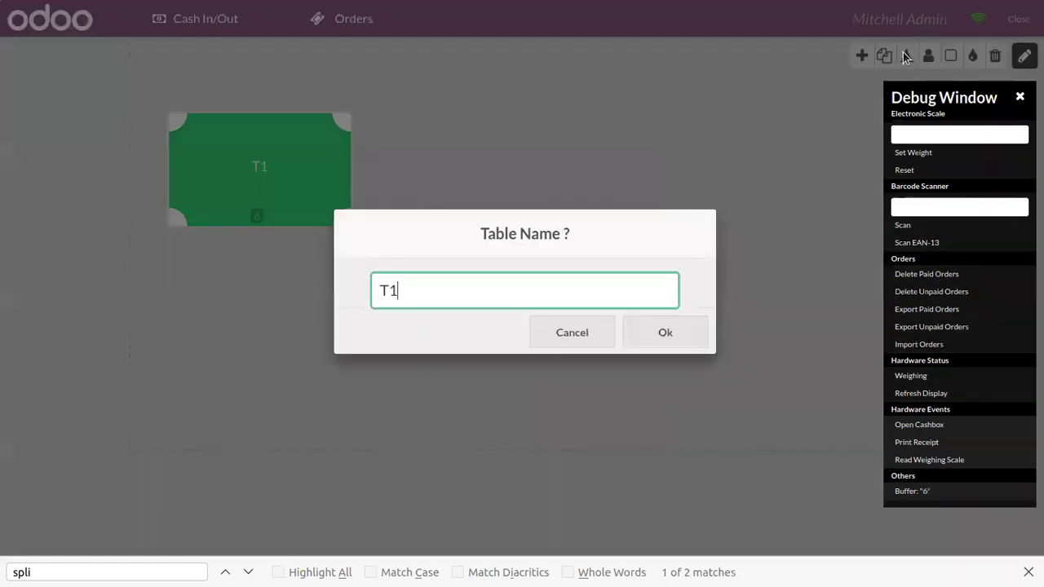
{"action": "left_click", "coordinate": [572, 333]}
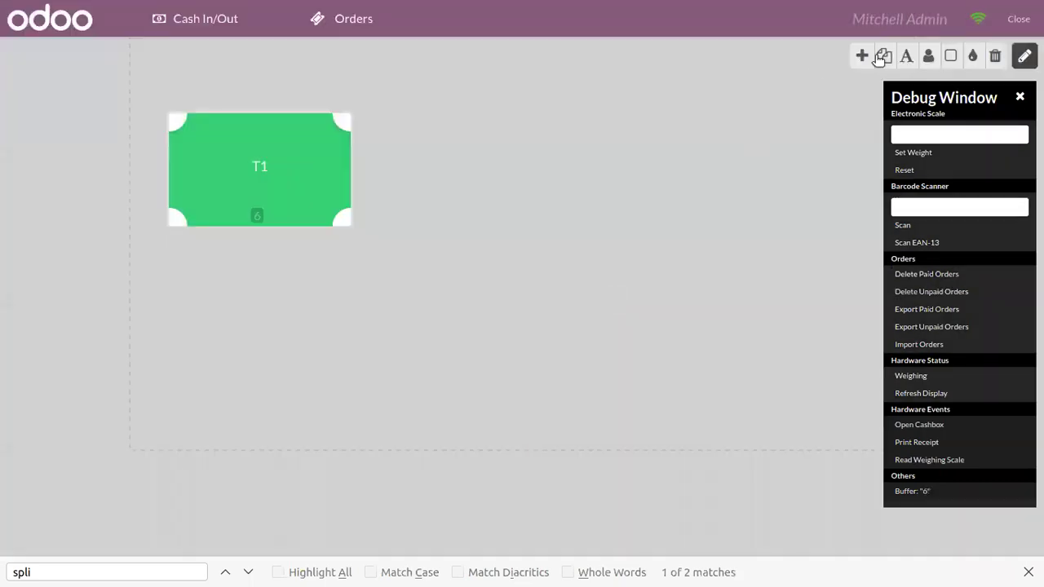
{"action": "left_click", "coordinate": [974, 57]}
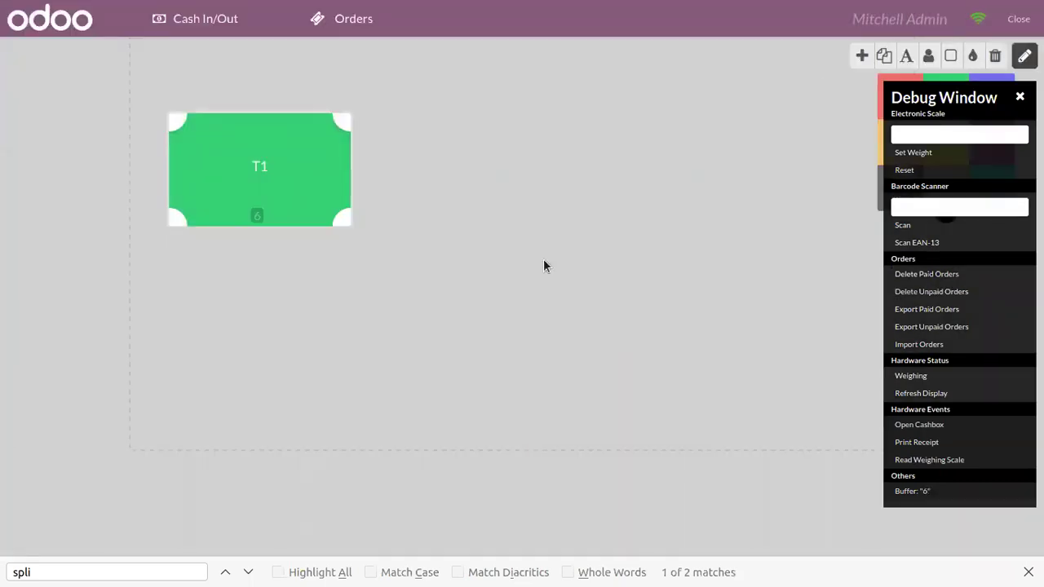
{"action": "left_click", "coordinate": [918, 79]}
{"action": "left_click", "coordinate": [1024, 55]}
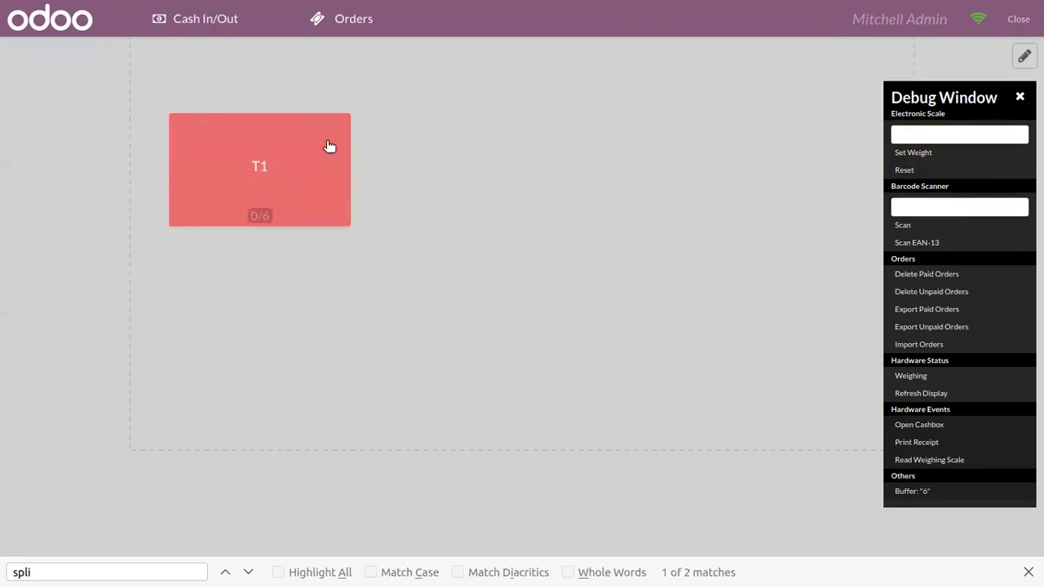
Start an order for table T1 and open the session with "500" as the opening cash note
{"action": "left_click", "coordinate": [284, 146]}
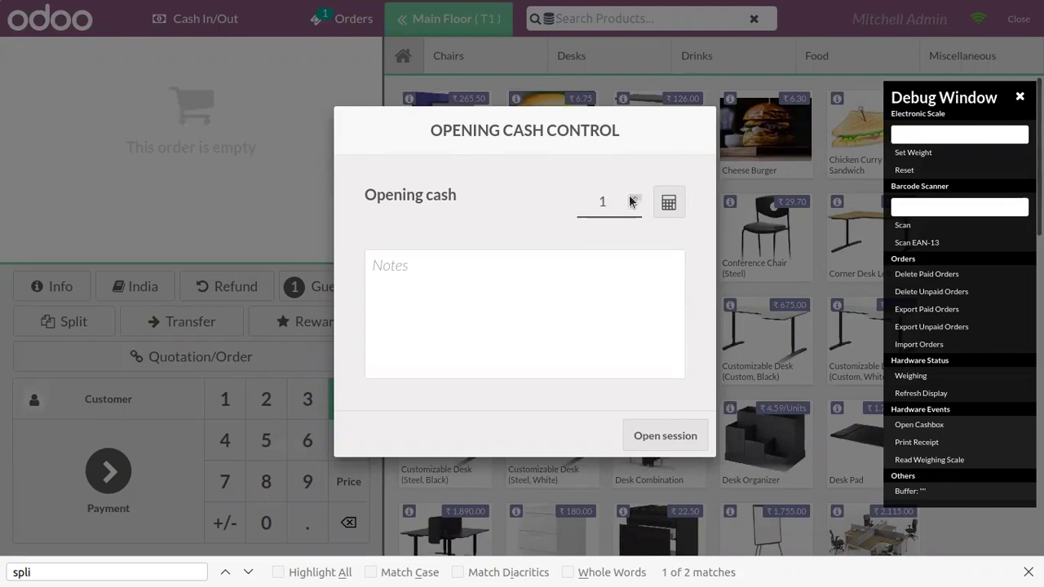
{"action": "left_click", "coordinate": [410, 270]}
{"action": "type", "text": "500"}
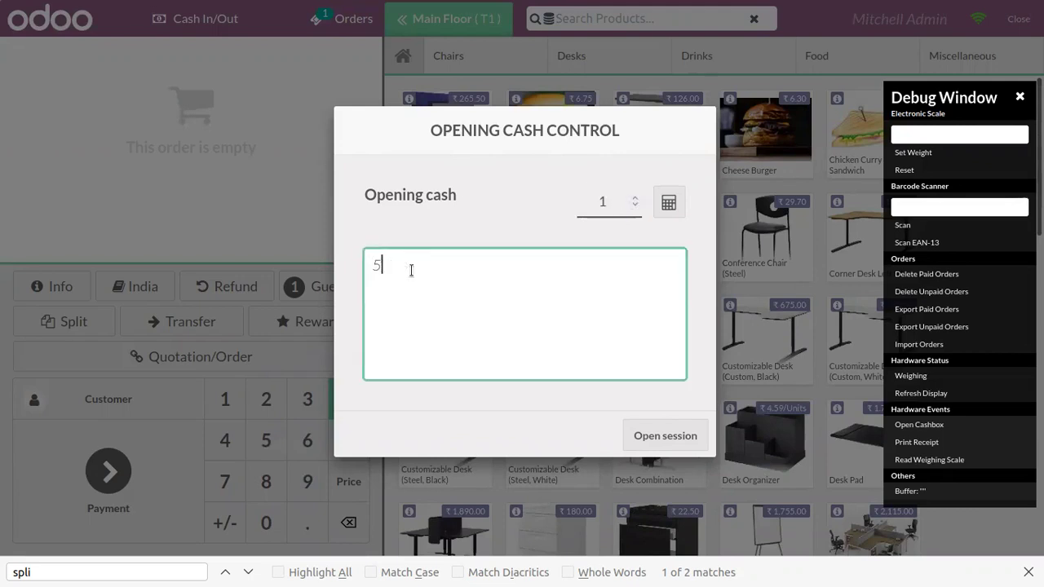
{"action": "left_click", "coordinate": [690, 437]}
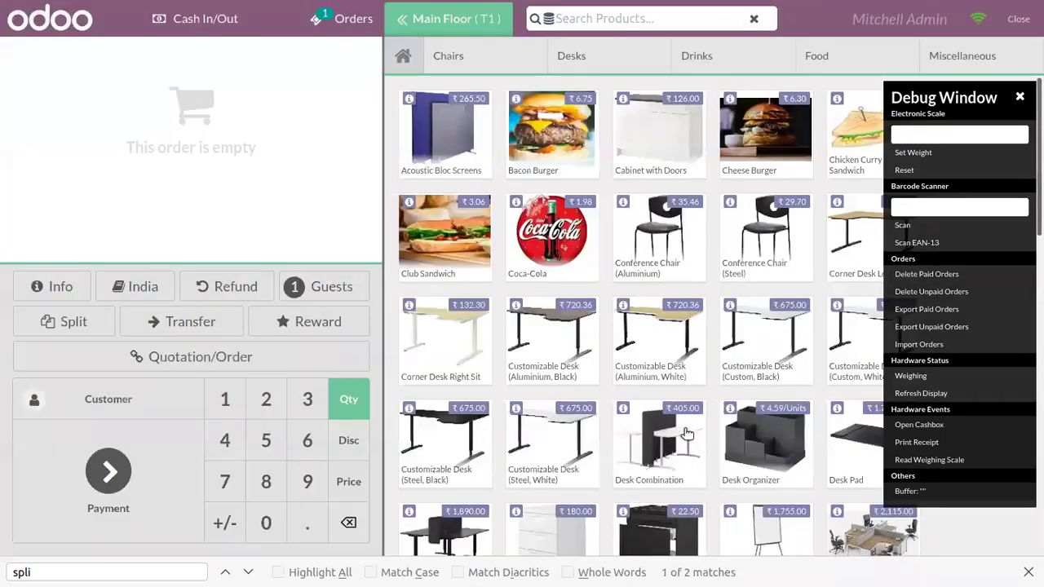
Add one Club Sandwich, two Chicken Curry Sandwiches, two Margheritas and two Vegetarians from the Food category to the order
{"action": "left_click", "coordinate": [816, 55]}
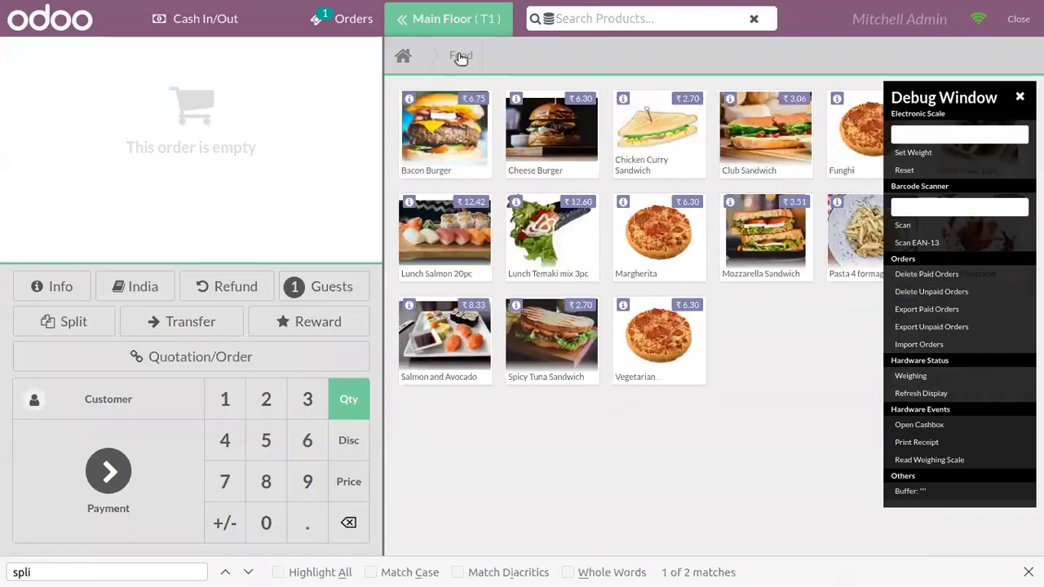
{"action": "left_click", "coordinate": [779, 129]}
{"action": "left_click", "coordinate": [656, 120]}
{"action": "left_click", "coordinate": [656, 119]}
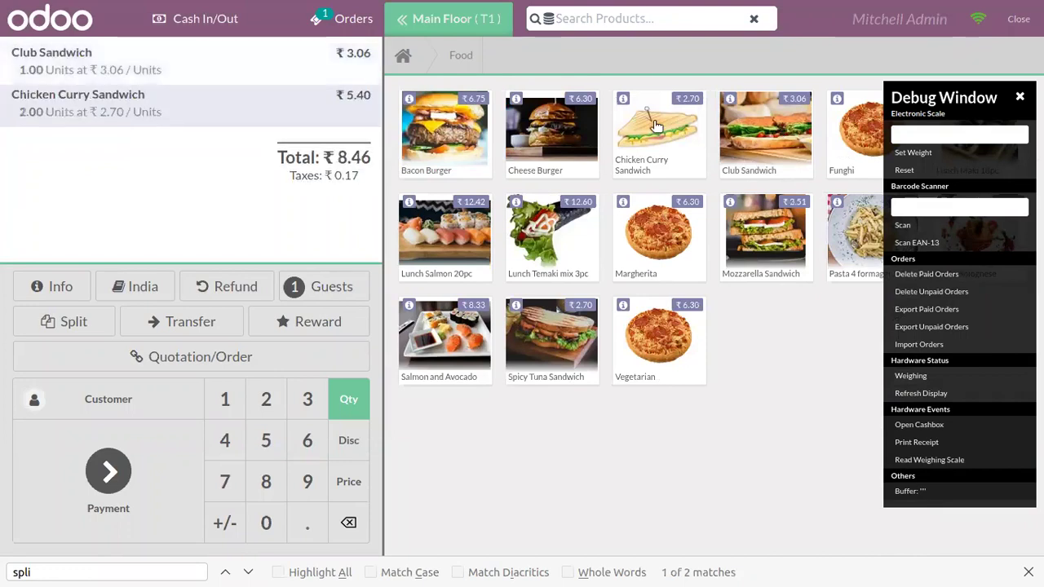
{"action": "left_click", "coordinate": [659, 233]}
{"action": "left_click", "coordinate": [659, 234]}
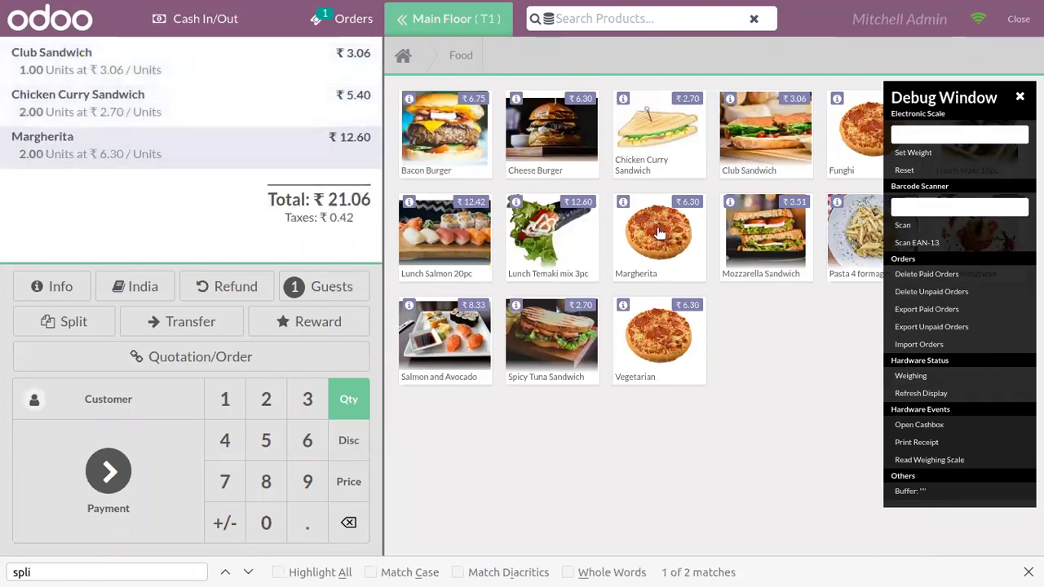
{"action": "left_click", "coordinate": [640, 330]}
{"action": "left_click", "coordinate": [640, 331]}
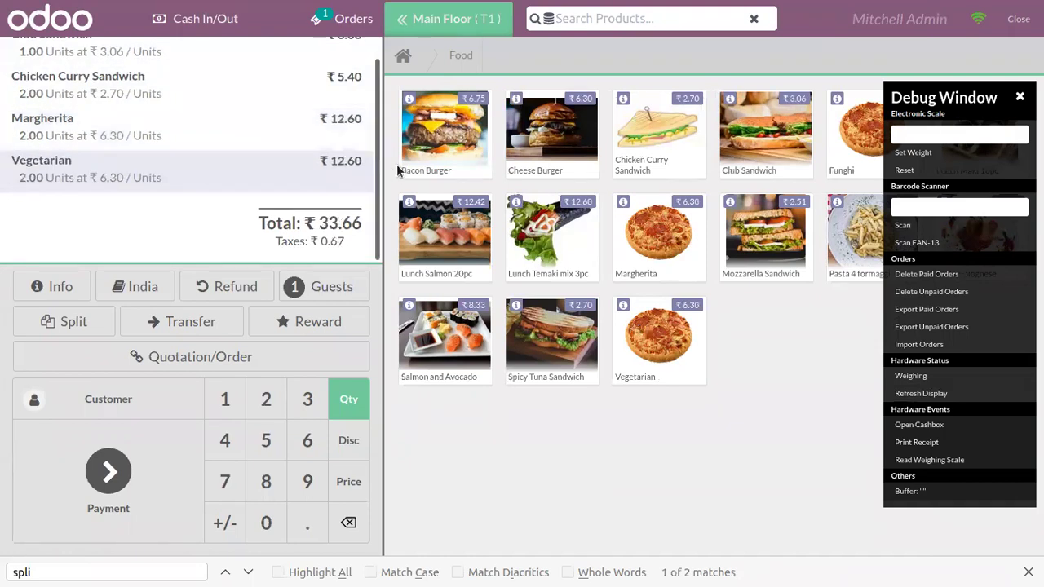
{"action": "left_click_drag", "start_coordinate": [389, 80], "coordinate": [388, 54]}
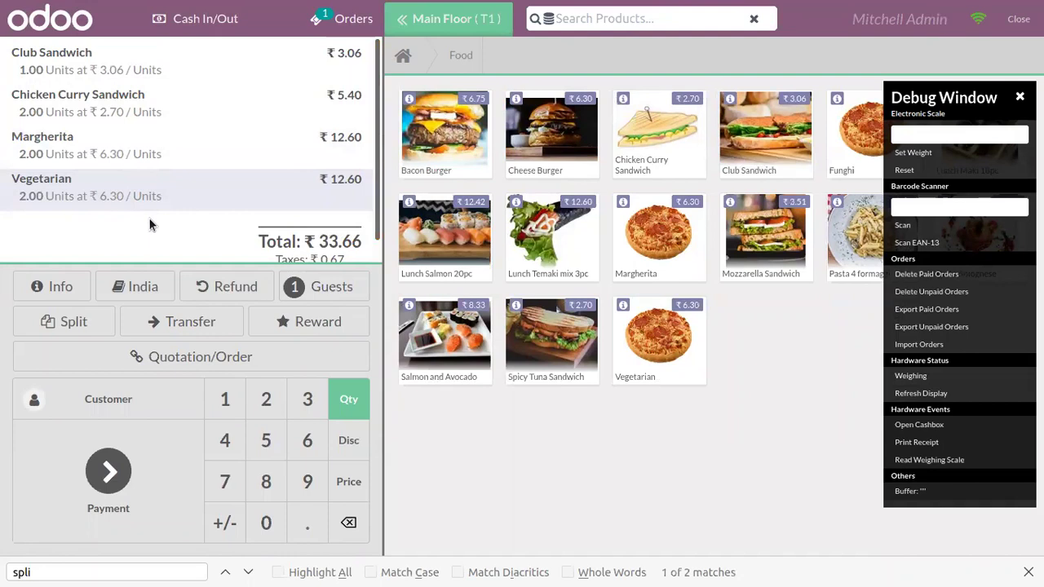
Split the bill, picking one Club Sandwich, one Chicken Curry Sandwich and one Vegetarian for the first part
{"action": "left_click", "coordinate": [89, 325]}
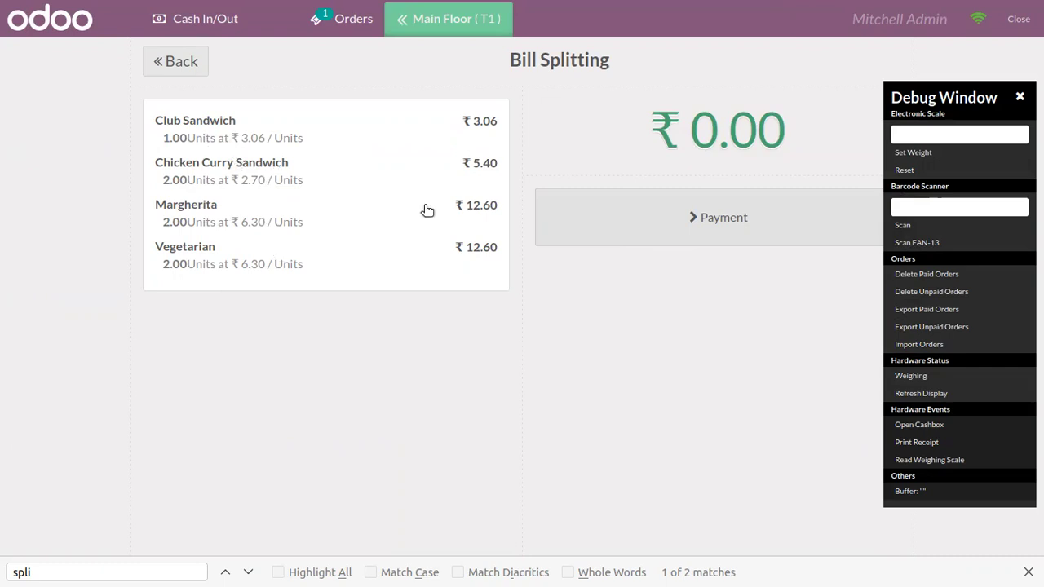
{"action": "left_click", "coordinate": [270, 131]}
{"action": "left_click", "coordinate": [246, 188]}
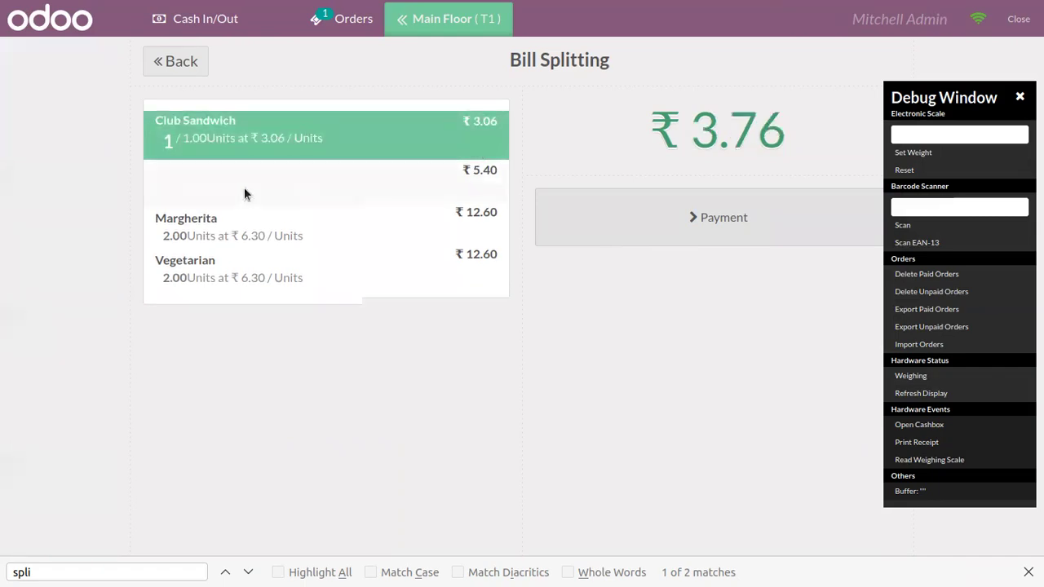
{"action": "left_click", "coordinate": [255, 273]}
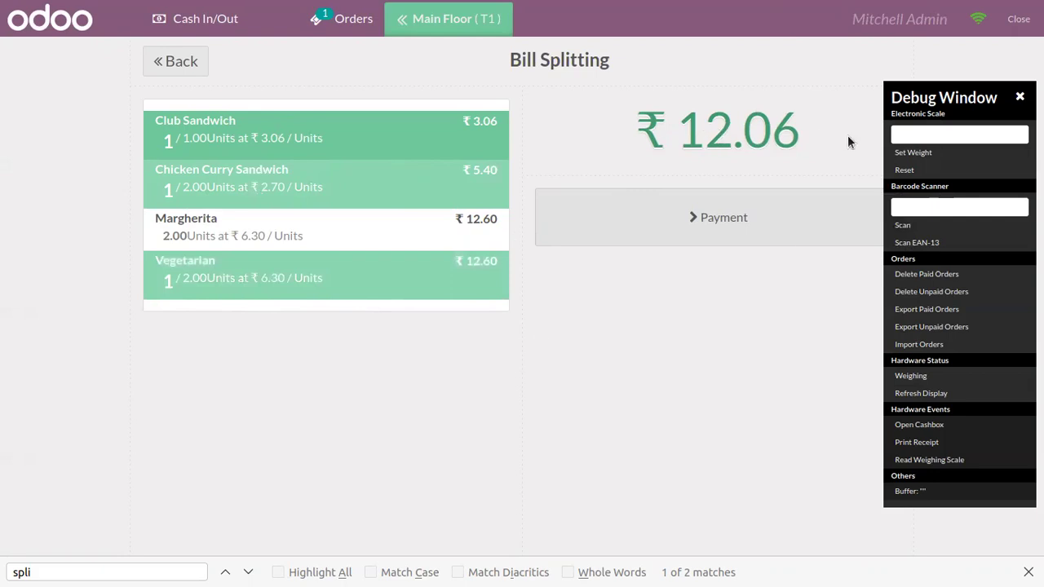
Pay the split part in cash with Azure Interior as the customer and validate the payment
{"action": "left_click", "coordinate": [730, 208]}
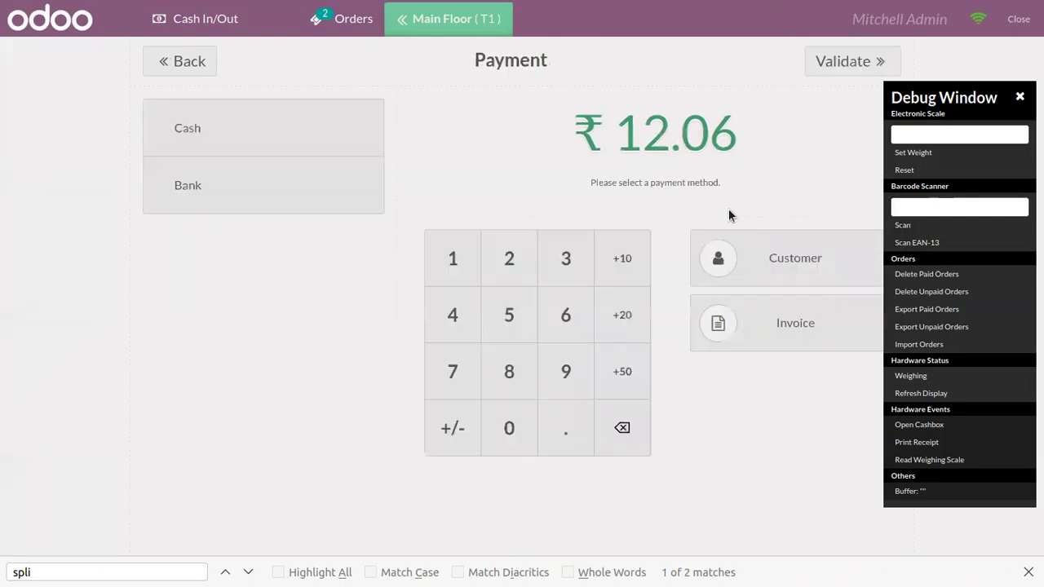
{"action": "left_click", "coordinate": [244, 132]}
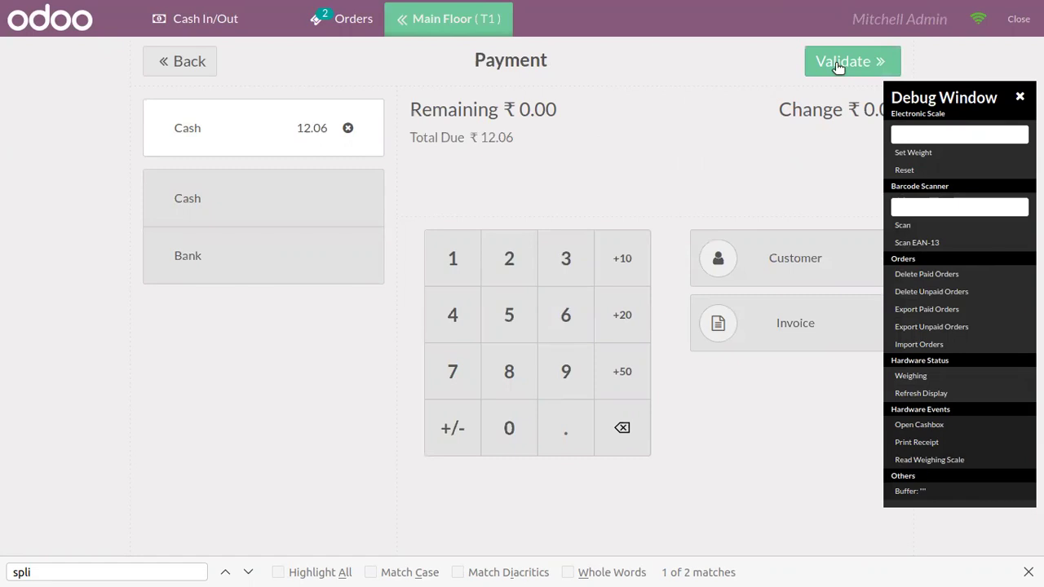
{"action": "left_click", "coordinate": [774, 254]}
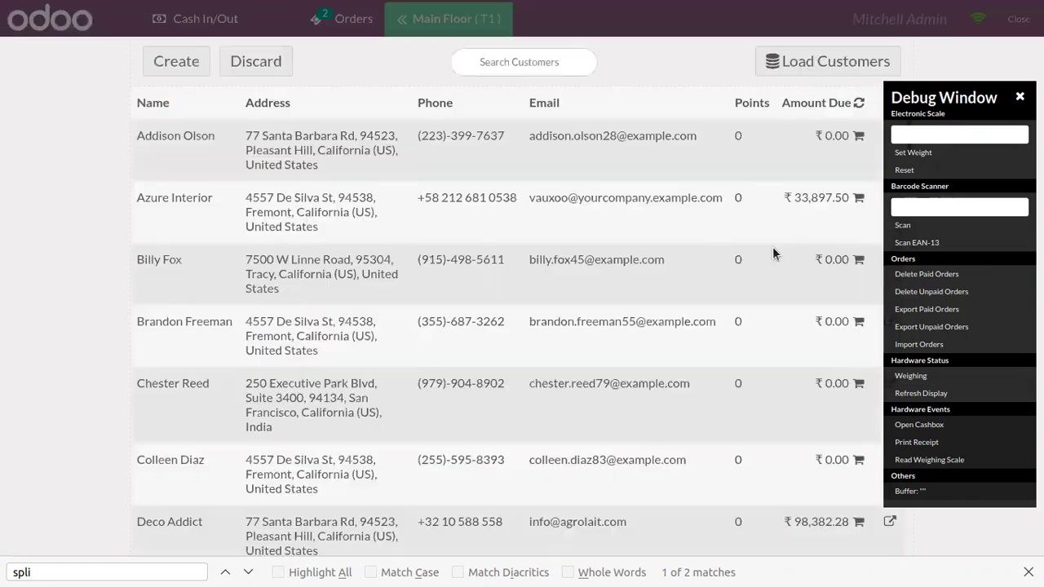
{"action": "left_click", "coordinate": [338, 216]}
{"action": "left_click", "coordinate": [205, 62]}
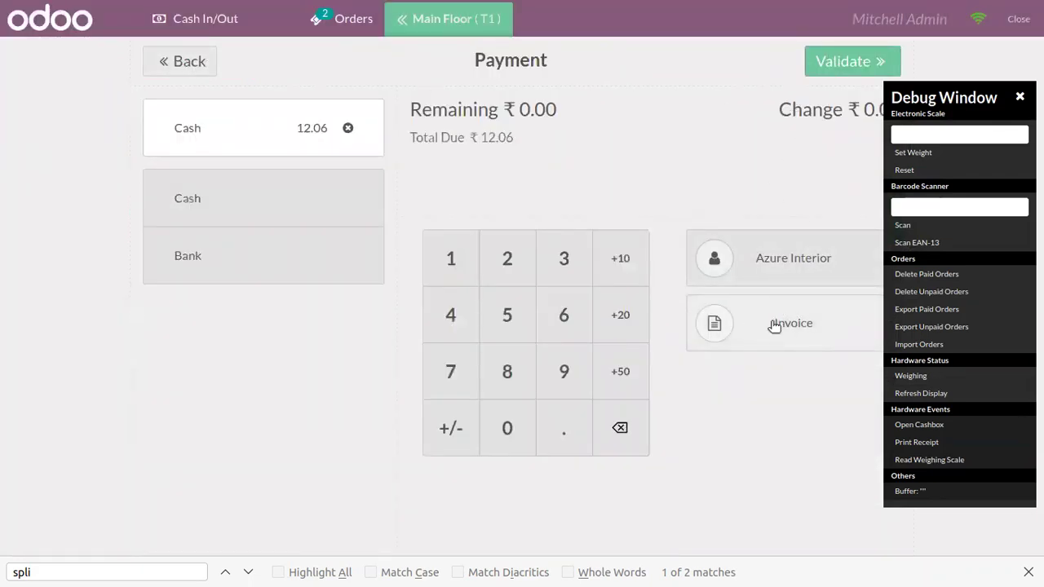
{"action": "left_click", "coordinate": [821, 66]}
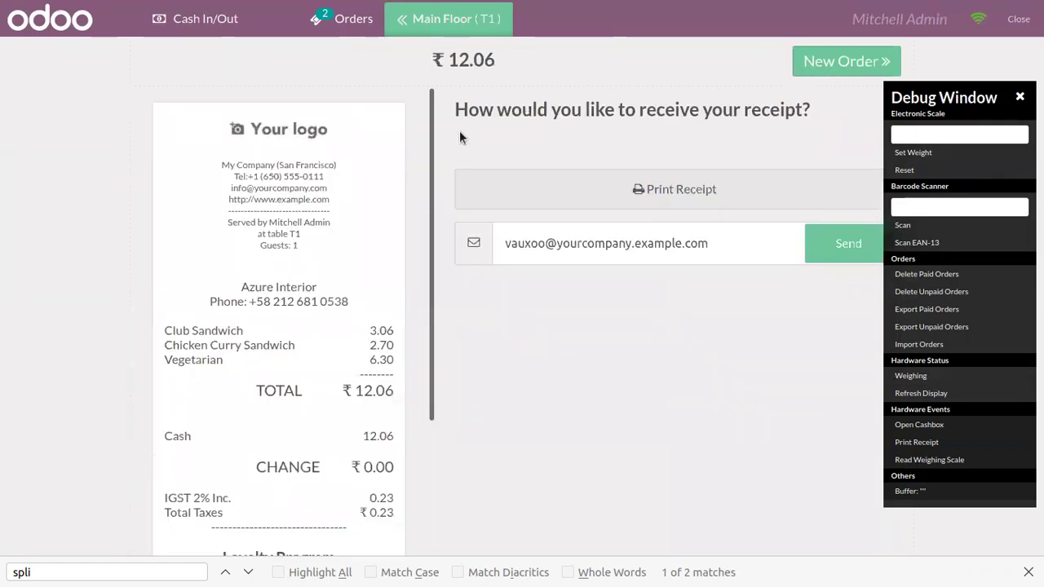
Review the receipt down to its loyalty program section, close it, and reopen the remaining order on table T1
{"action": "left_click_drag", "start_coordinate": [432, 116], "coordinate": [424, 176]}
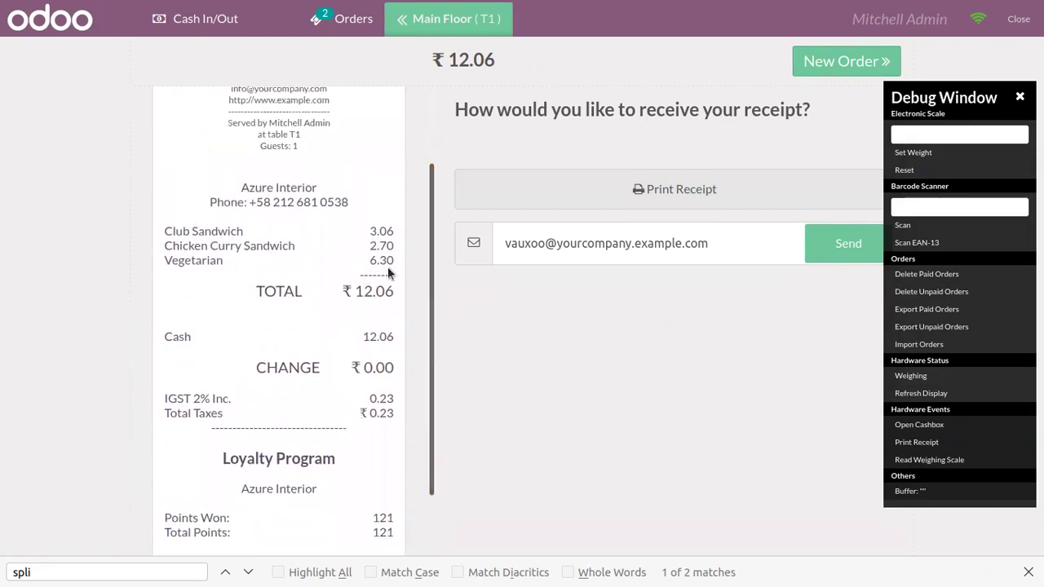
{"action": "left_click_drag", "start_coordinate": [432, 299], "coordinate": [435, 369]}
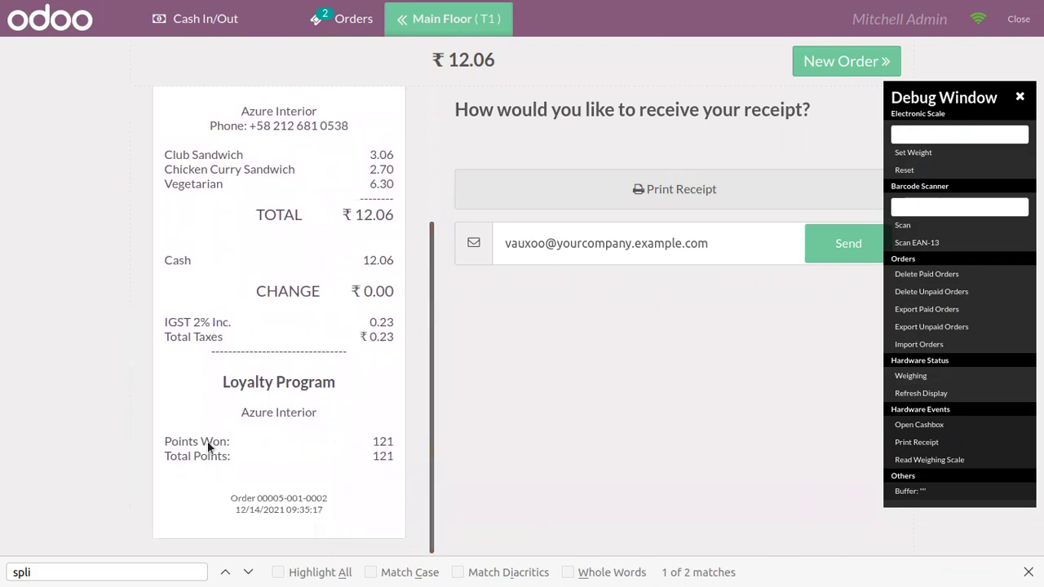
{"action": "left_click_drag", "start_coordinate": [431, 419], "coordinate": [417, 163]}
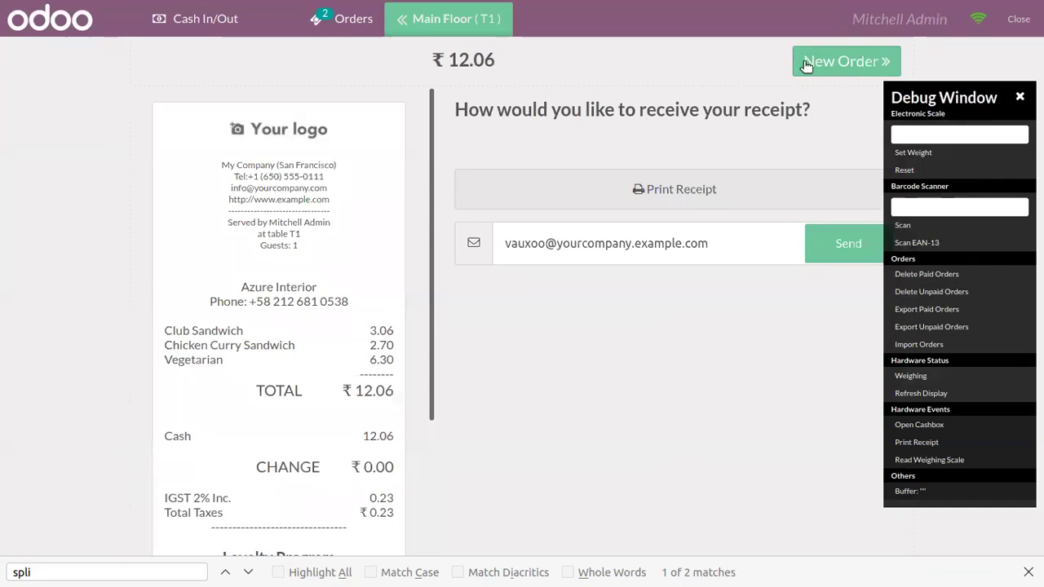
{"action": "left_click", "coordinate": [829, 58]}
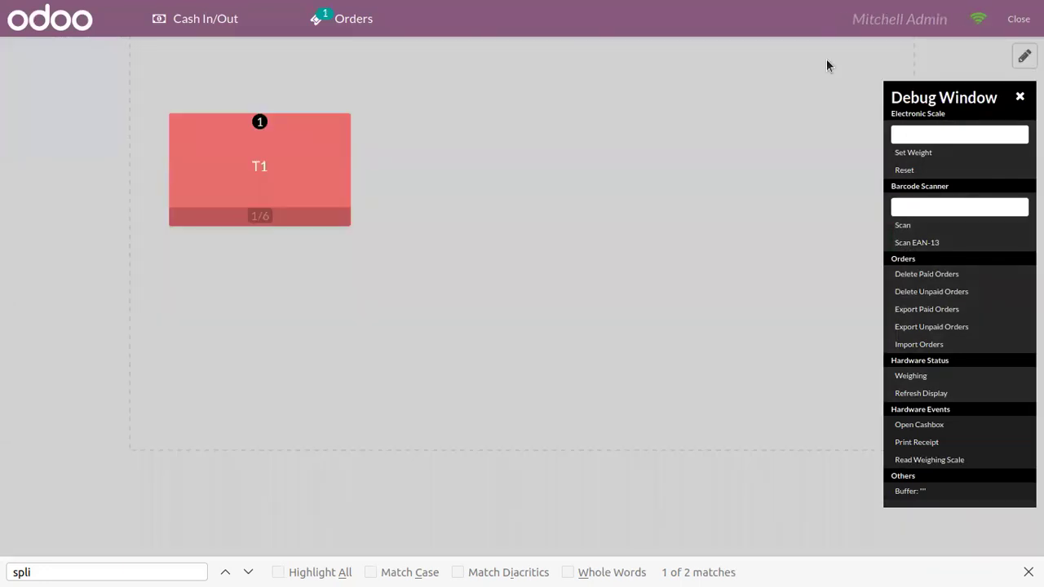
{"action": "left_click", "coordinate": [278, 143]}
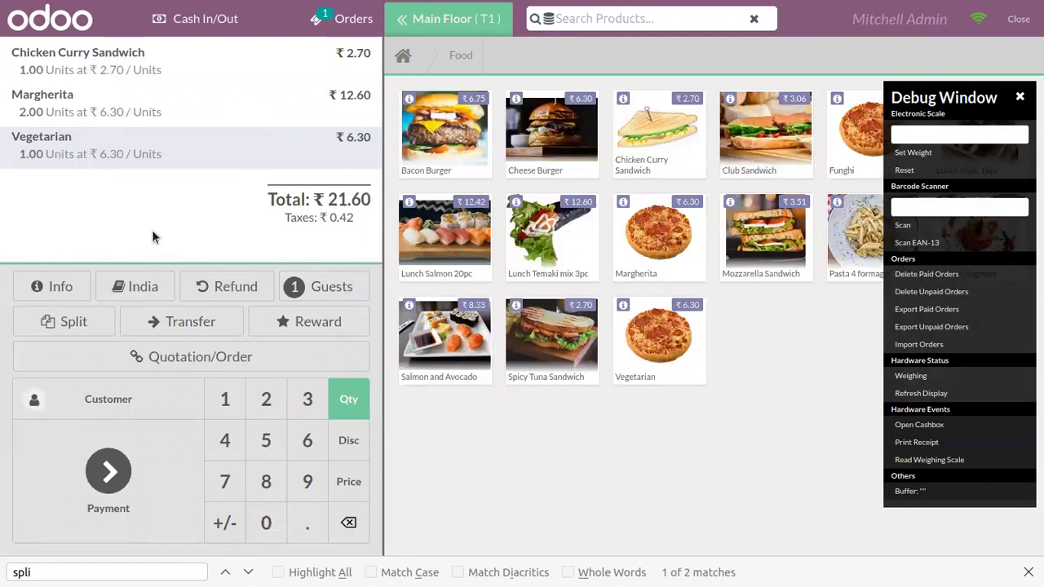
Split the remaining bill again, picking one Chicken Curry Sandwich, and proceed to the payment of that part
{"action": "left_click", "coordinate": [73, 322]}
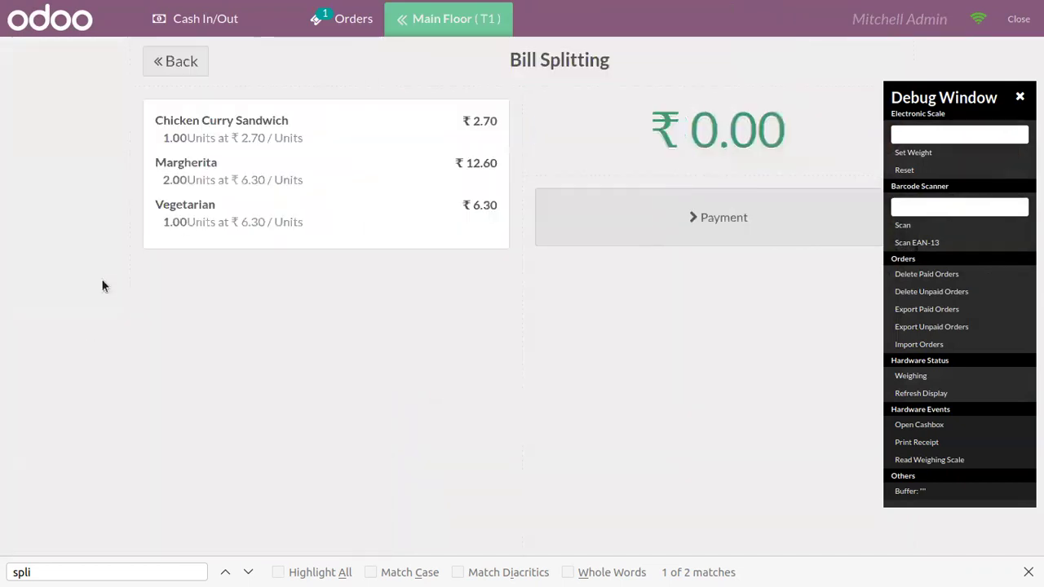
{"action": "left_click", "coordinate": [213, 135]}
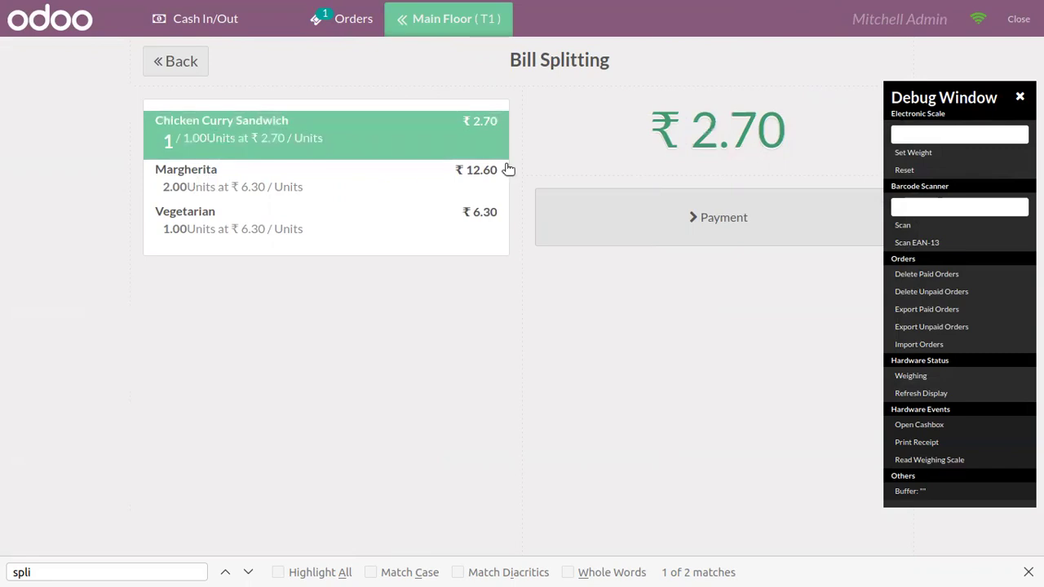
{"action": "left_click", "coordinate": [730, 210]}
Pay the split part in cash with the fifth listed contact as the customer, validate it, and close the receipt
{"action": "left_click", "coordinate": [285, 136]}
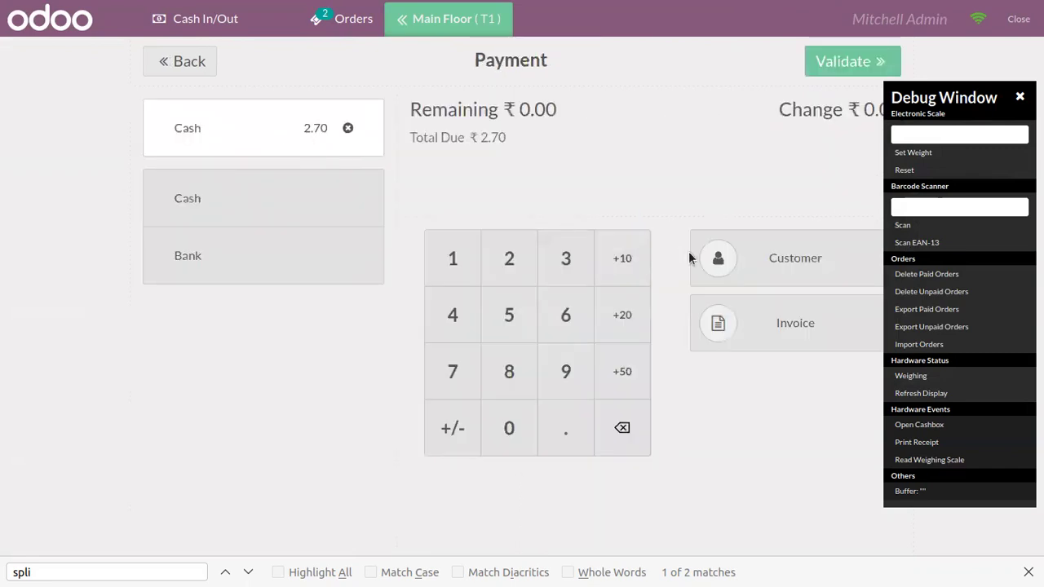
{"action": "left_click", "coordinate": [781, 280]}
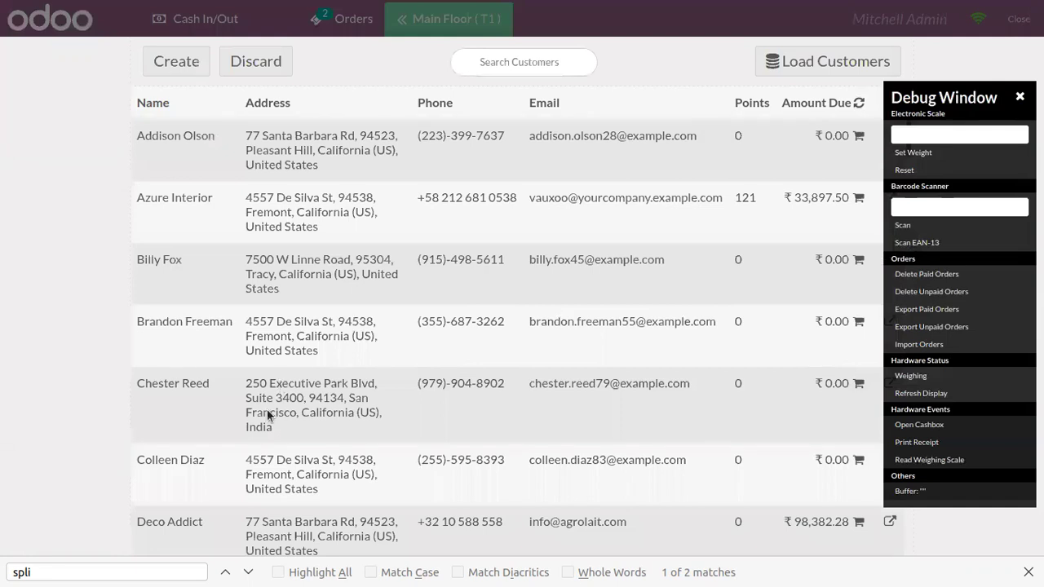
{"action": "left_click", "coordinate": [269, 413]}
{"action": "left_click", "coordinate": [200, 64]}
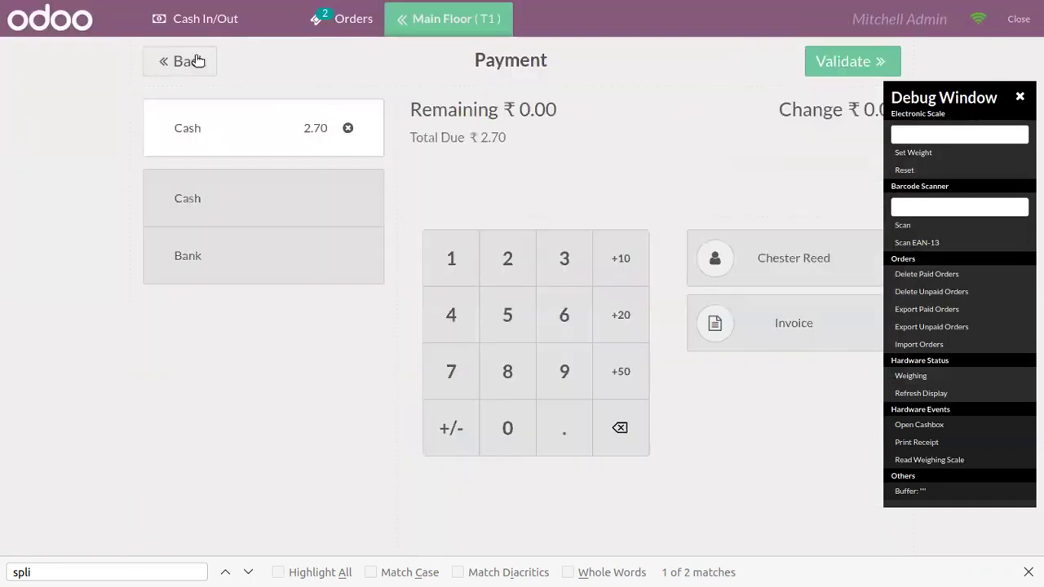
{"action": "left_click", "coordinate": [836, 66]}
{"action": "left_click", "coordinate": [834, 62]}
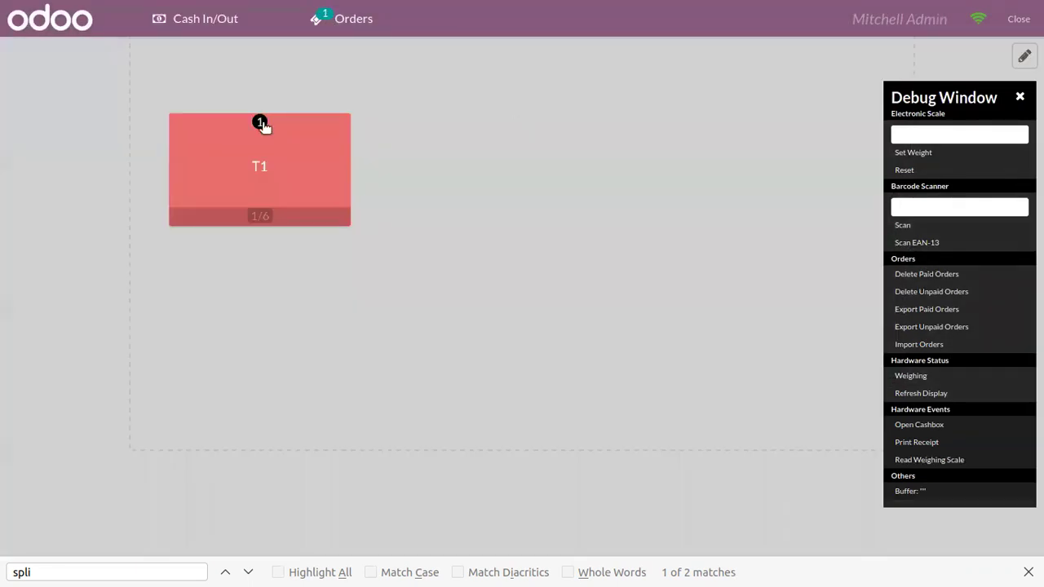
Reopen table T1 and pay its remaining order in cash with Deco Addict as the customer, validating the payment
{"action": "left_click", "coordinate": [280, 133]}
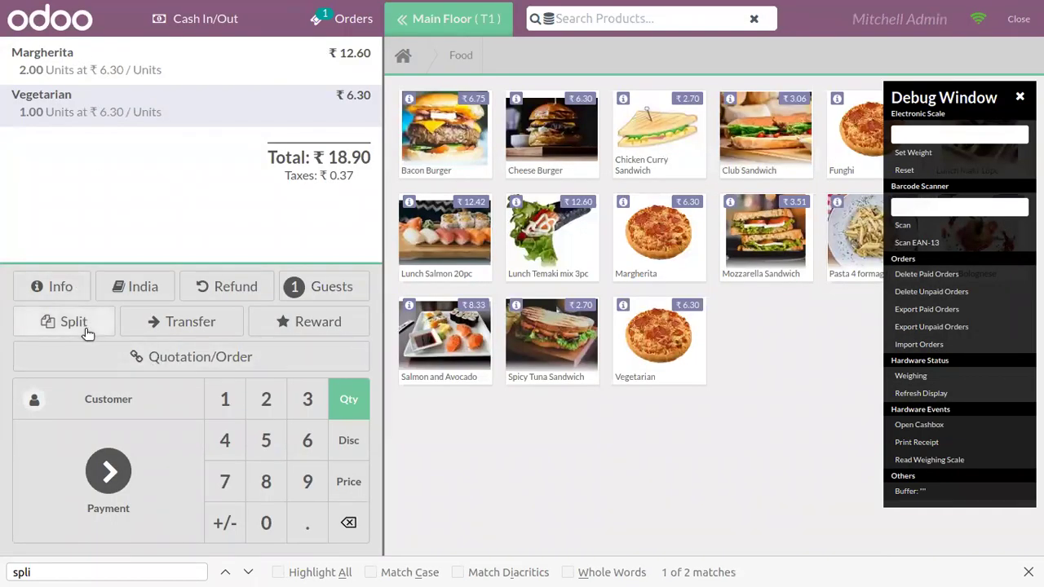
{"action": "left_click", "coordinate": [126, 454]}
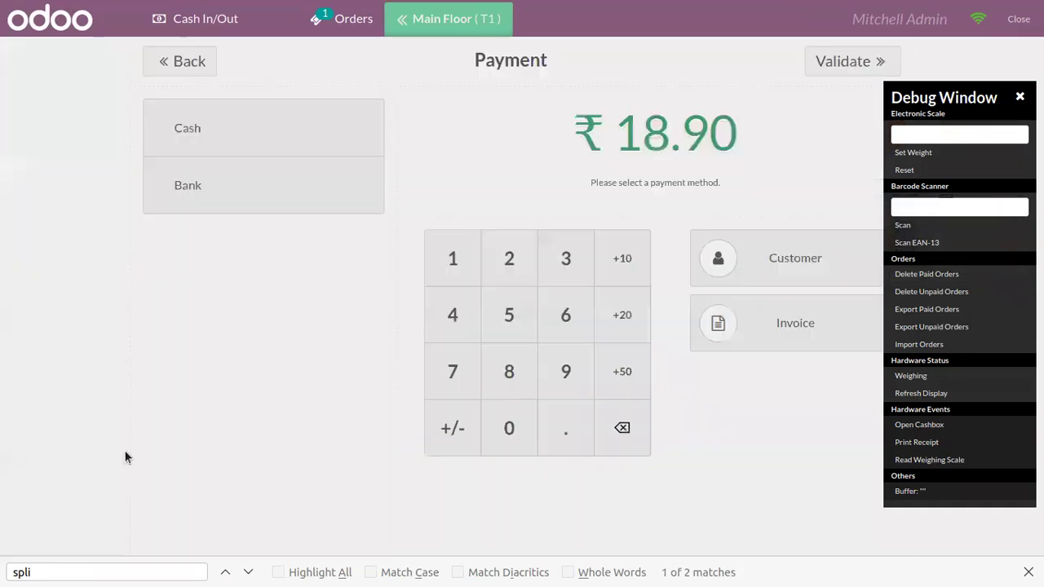
{"action": "left_click", "coordinate": [825, 268]}
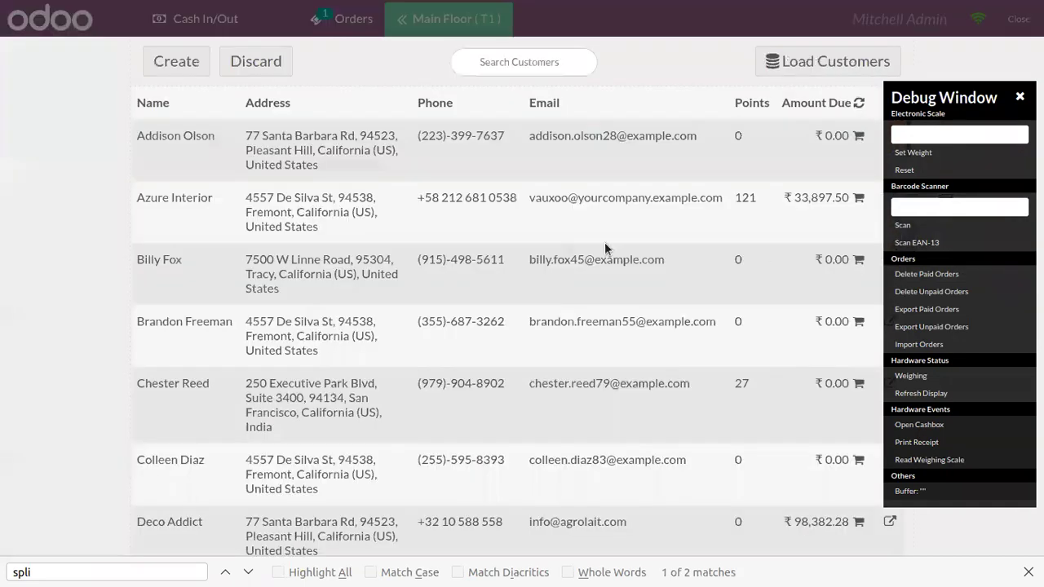
{"action": "left_click", "coordinate": [280, 508]}
{"action": "left_click", "coordinate": [220, 63]}
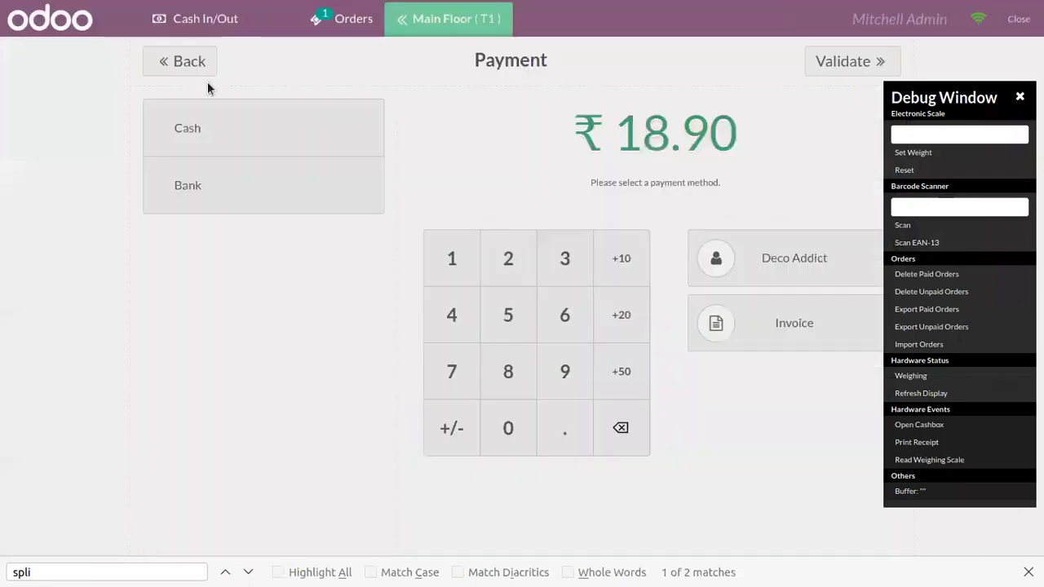
{"action": "left_click", "coordinate": [235, 114]}
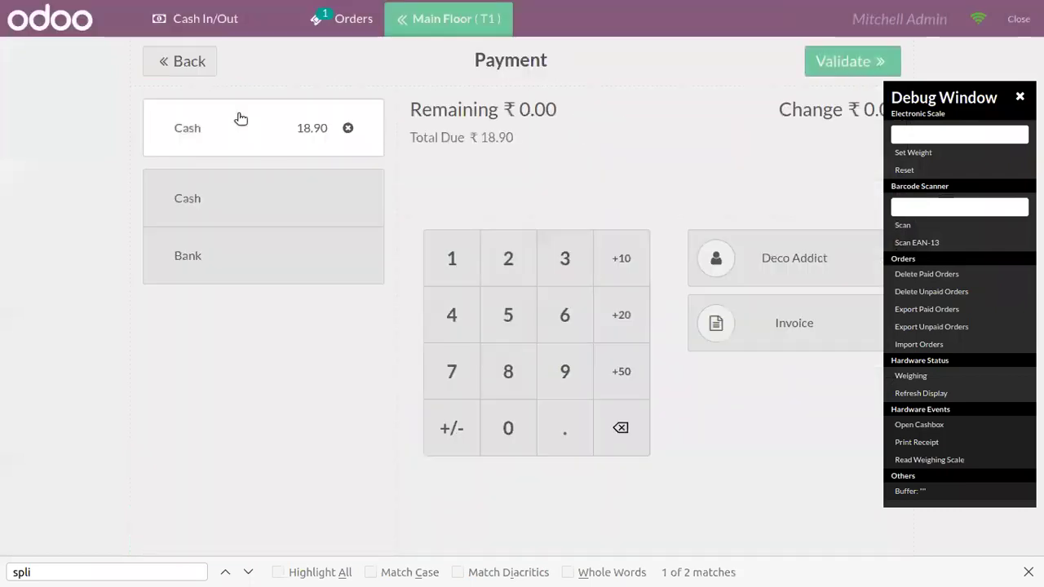
{"action": "left_click", "coordinate": [834, 62]}
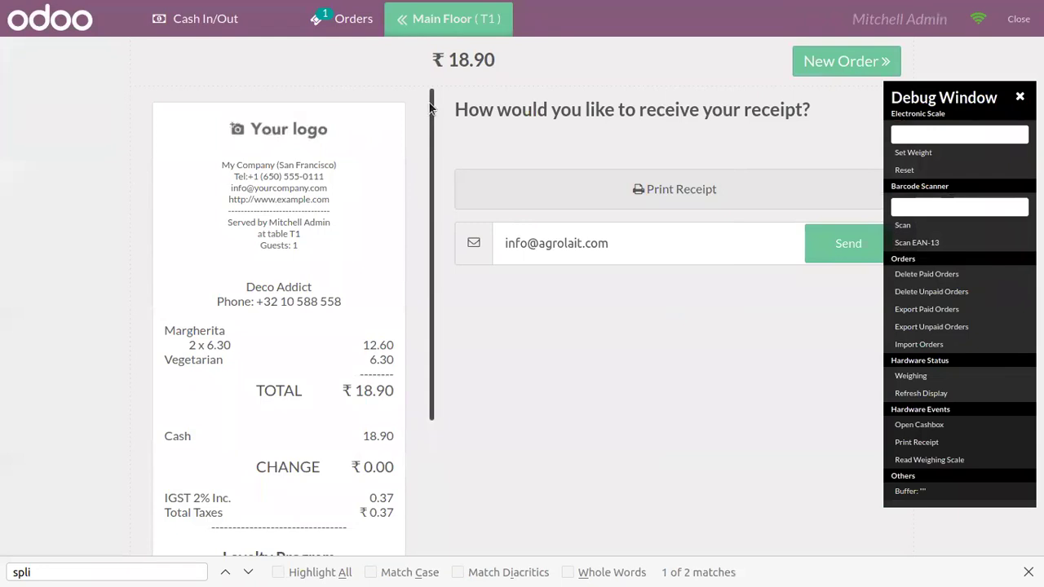
Review the final receipt down to its loyalty program section, close it, and open the closing control for the session
{"action": "left_click_drag", "start_coordinate": [433, 110], "coordinate": [436, 323]}
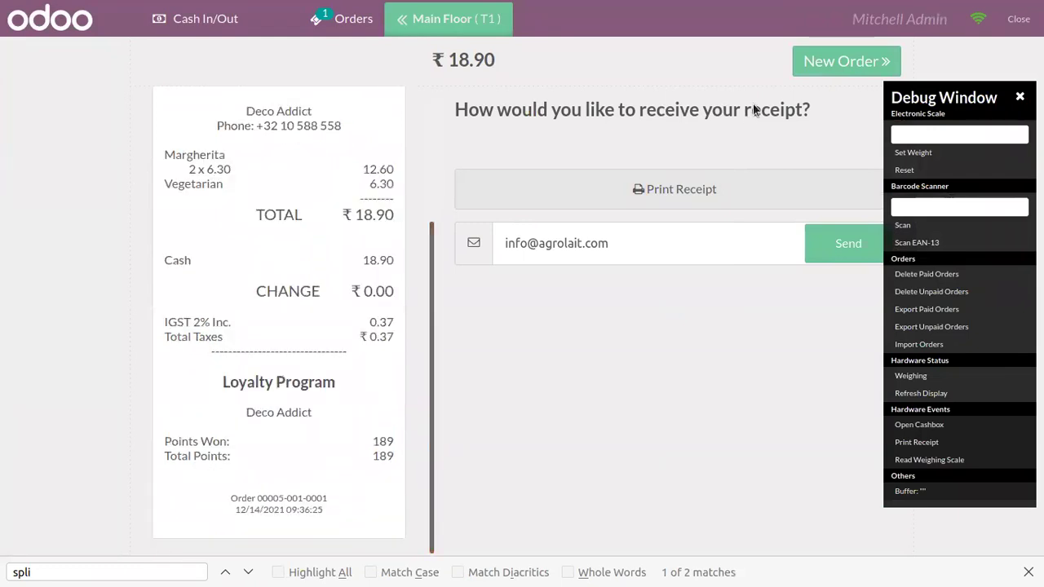
{"action": "left_click", "coordinate": [807, 65]}
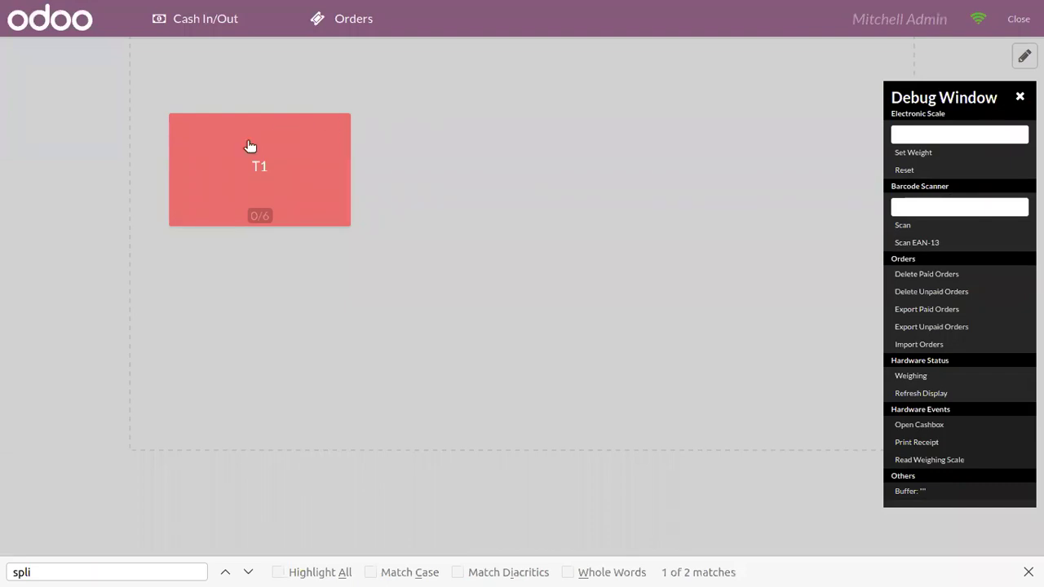
{"action": "left_click", "coordinate": [1017, 22]}
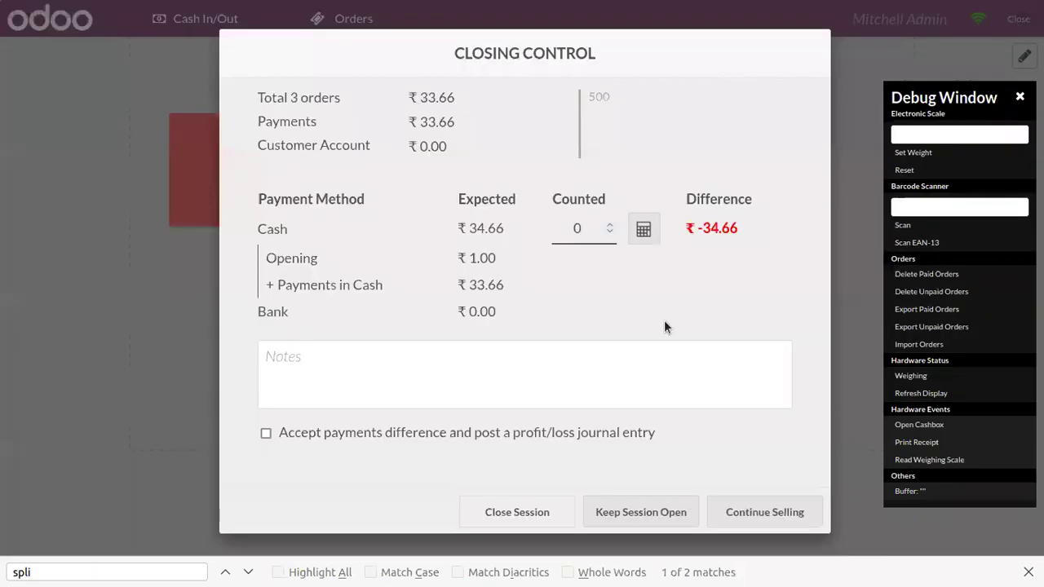